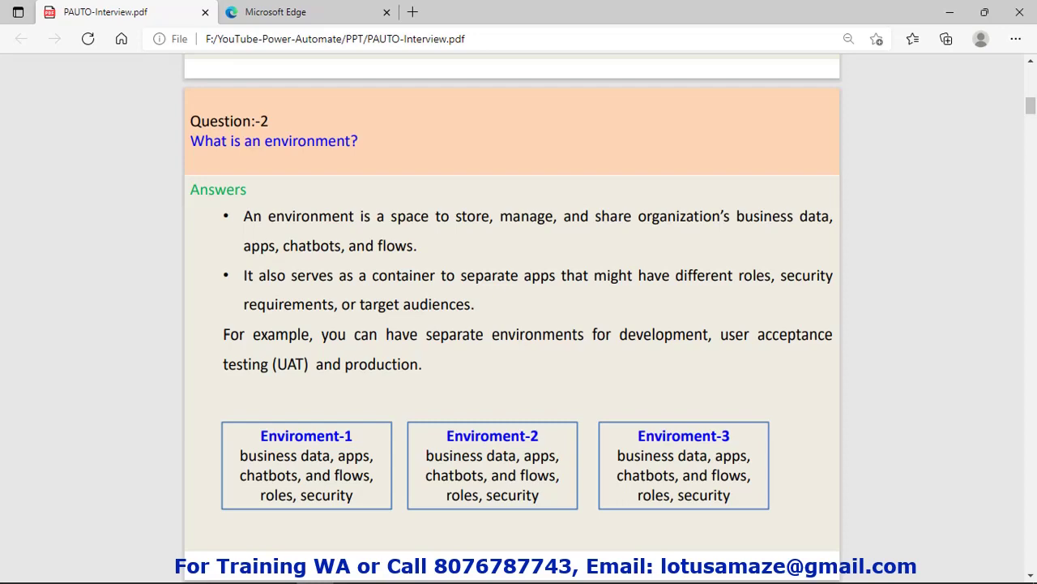
# Read questions 2 to 10 of the PAUTO-Interview PDF, from environments, solutions and flow types to variables and UI elements.
pyautogui.hotkey('ctrl', '+')
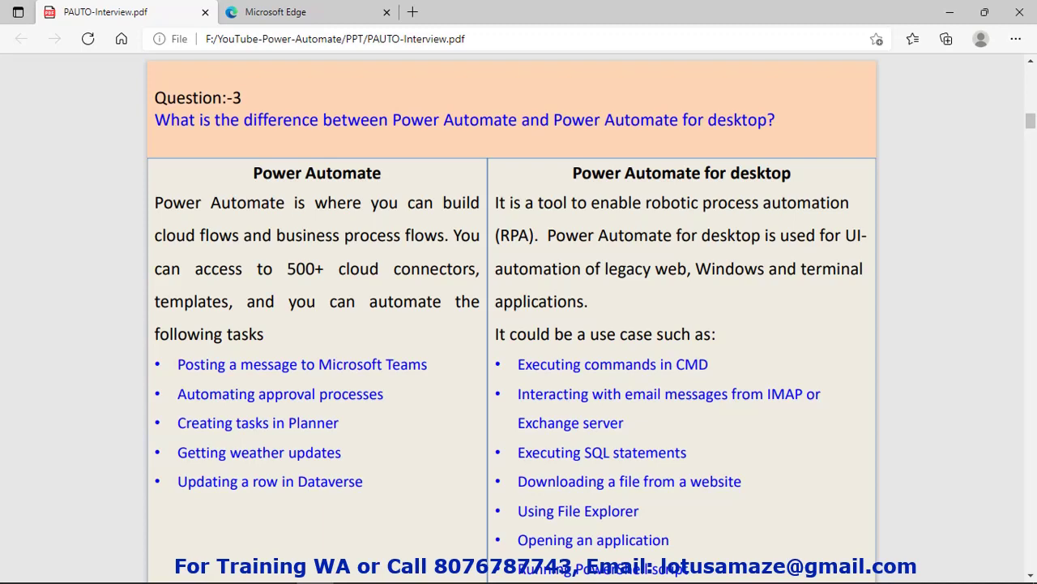
pyautogui.scroll(-5, 519, 324)
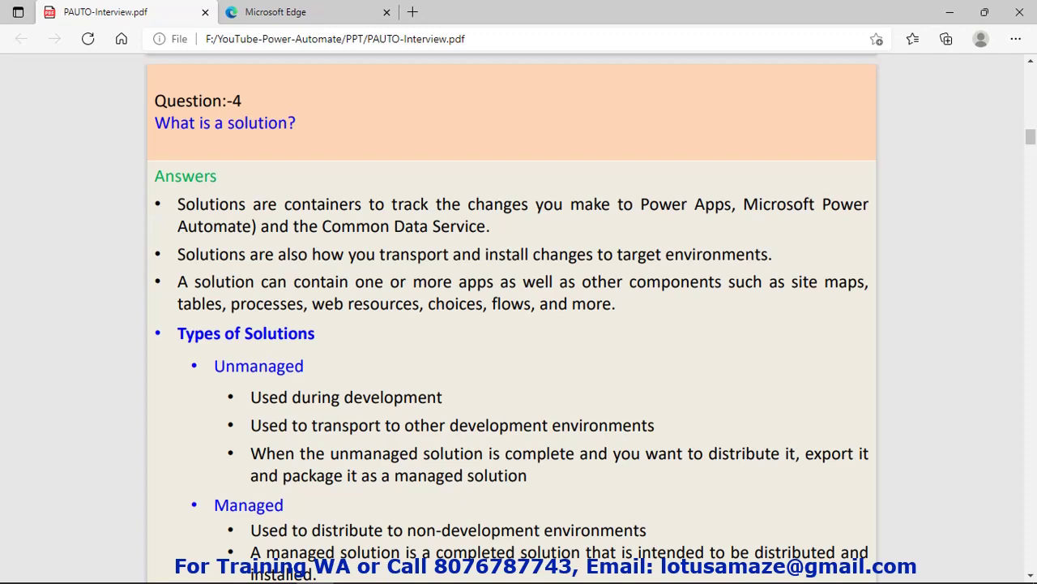
pyautogui.scroll(-5, 752, 362)
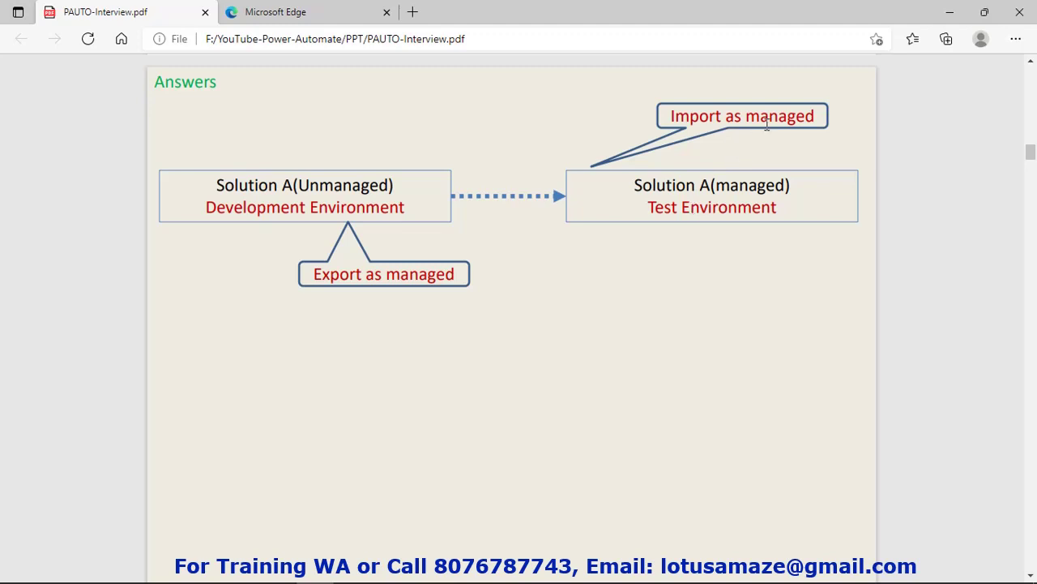
pyautogui.scroll(-5, 766, 124)
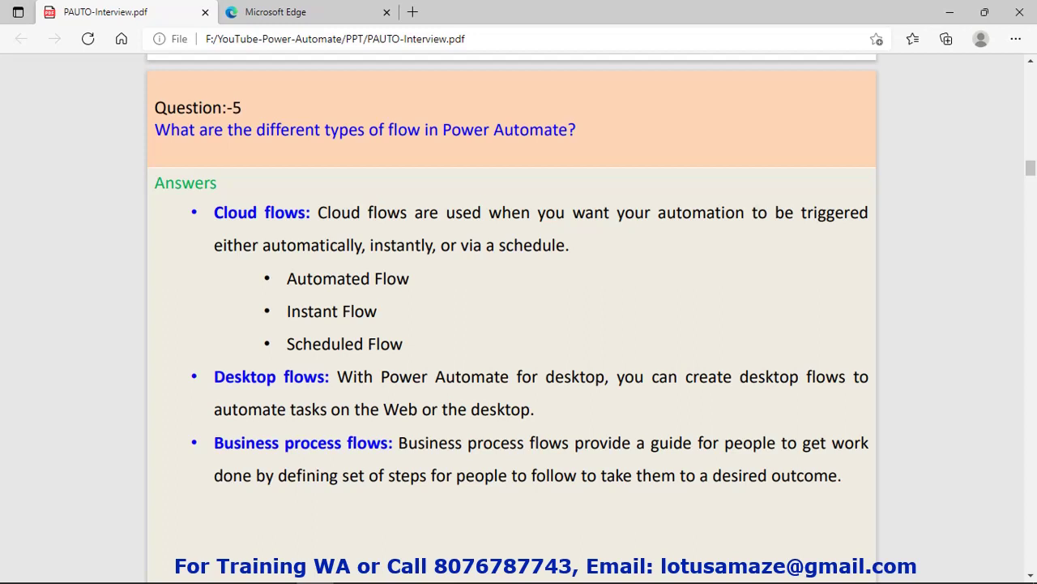
pyautogui.scroll(-5, 510, 324)
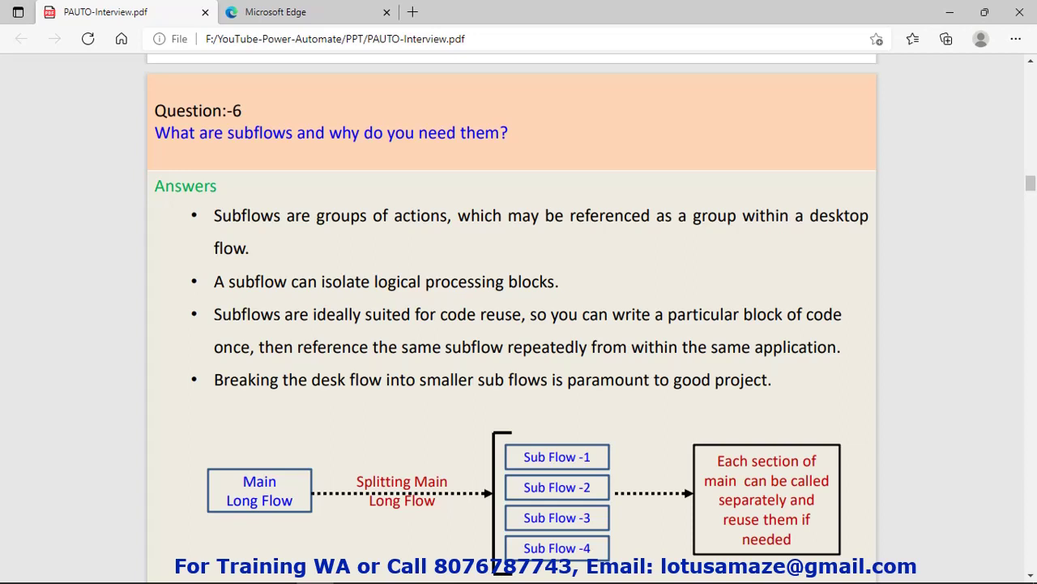
pyautogui.press('Right')
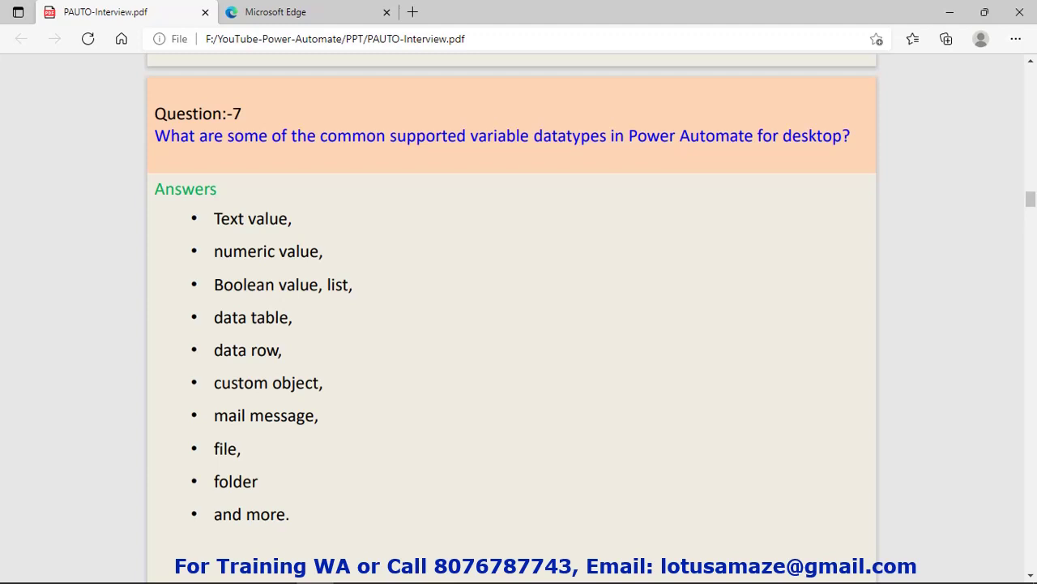
pyautogui.scroll(-5, 511, 324)
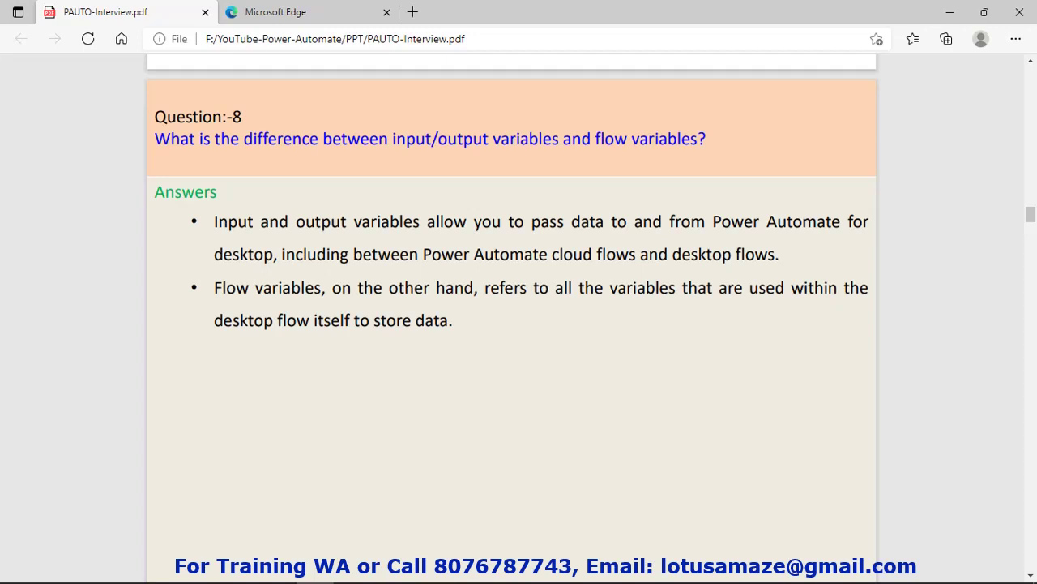
pyautogui.press('pagedown')
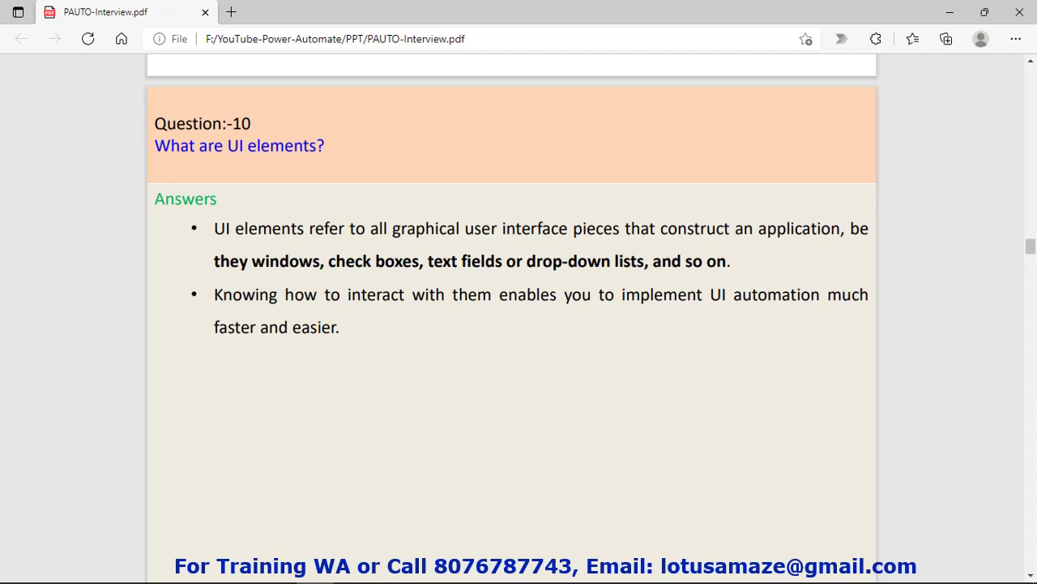
# Switch to the untitled flow in Power Automate Desktop, examine its UI elements options, and try the UI element picker.
pyautogui.click(351, 574)
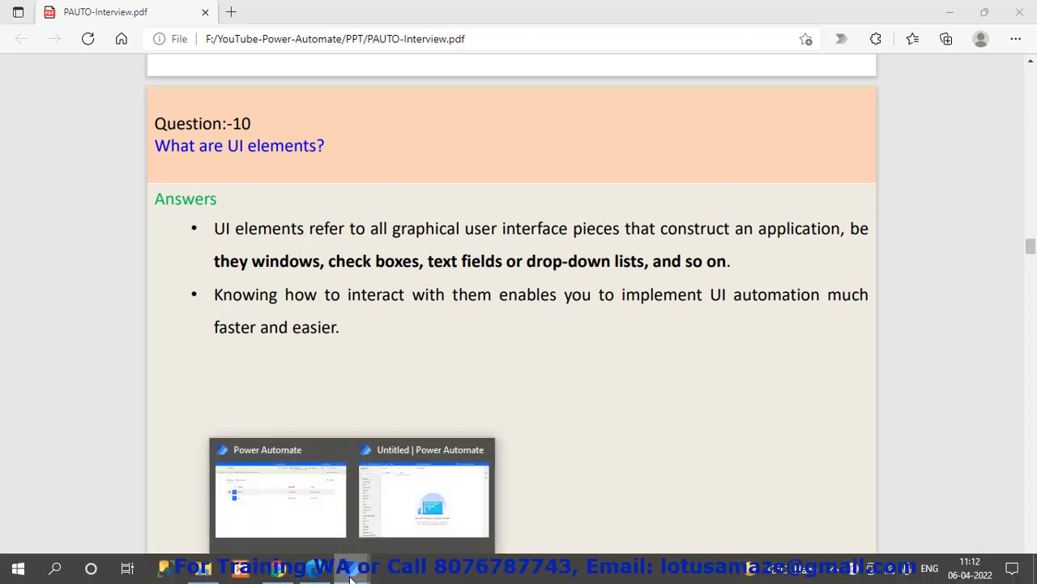
pyautogui.click(405, 505)
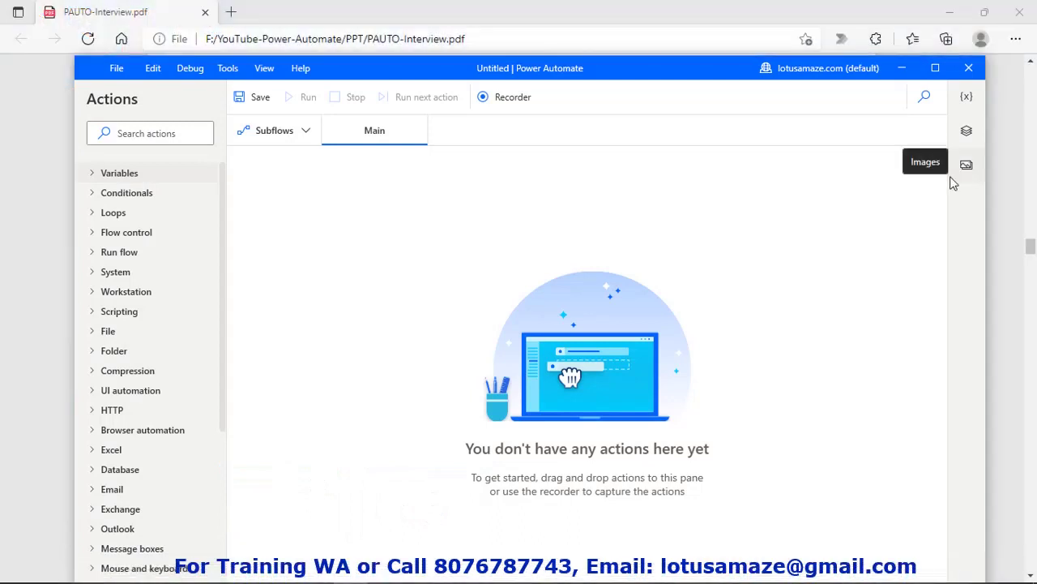
pyautogui.click(967, 133)
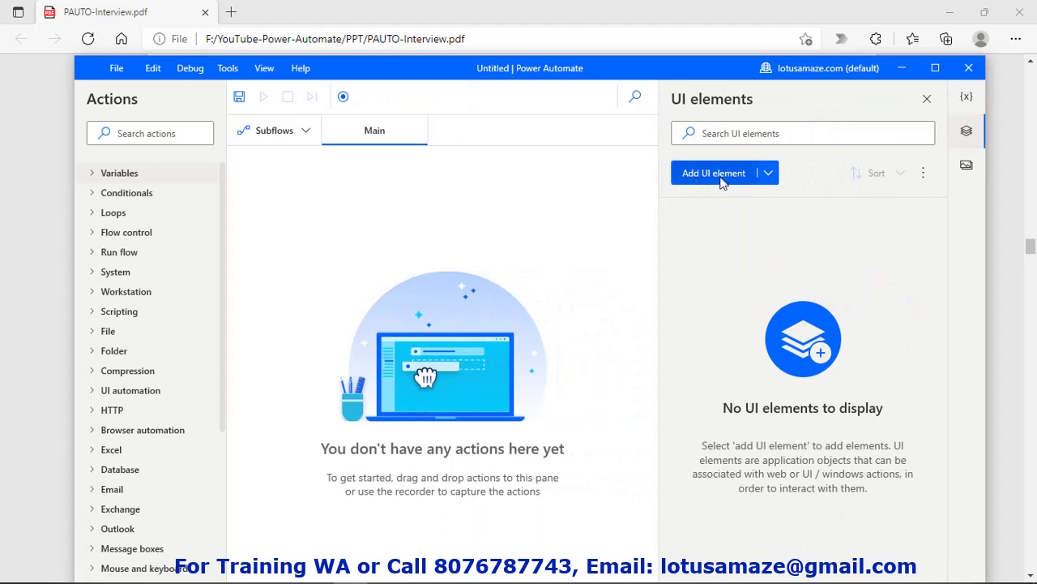
pyautogui.click(766, 184)
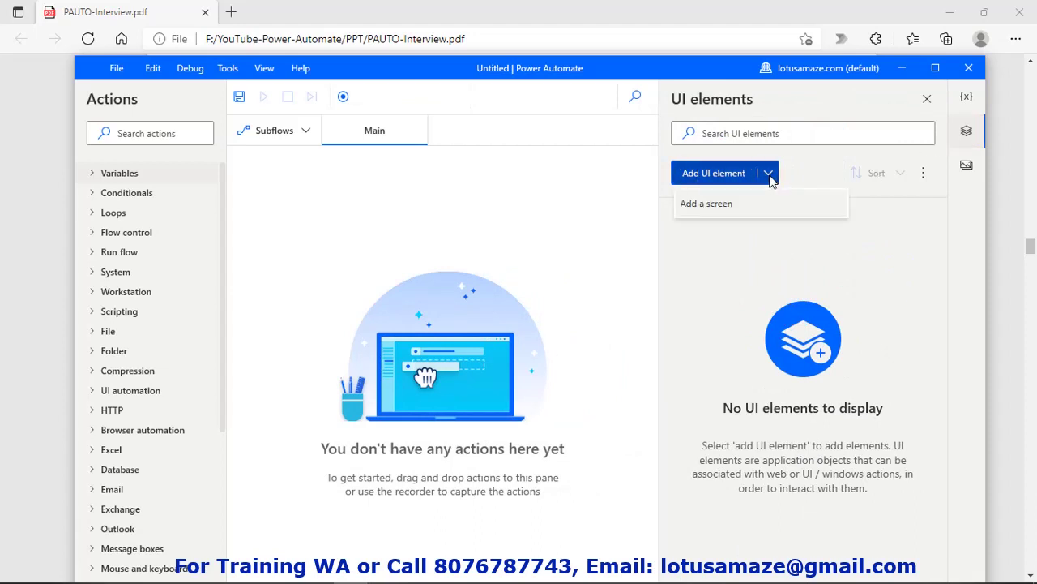
pyautogui.click(727, 207)
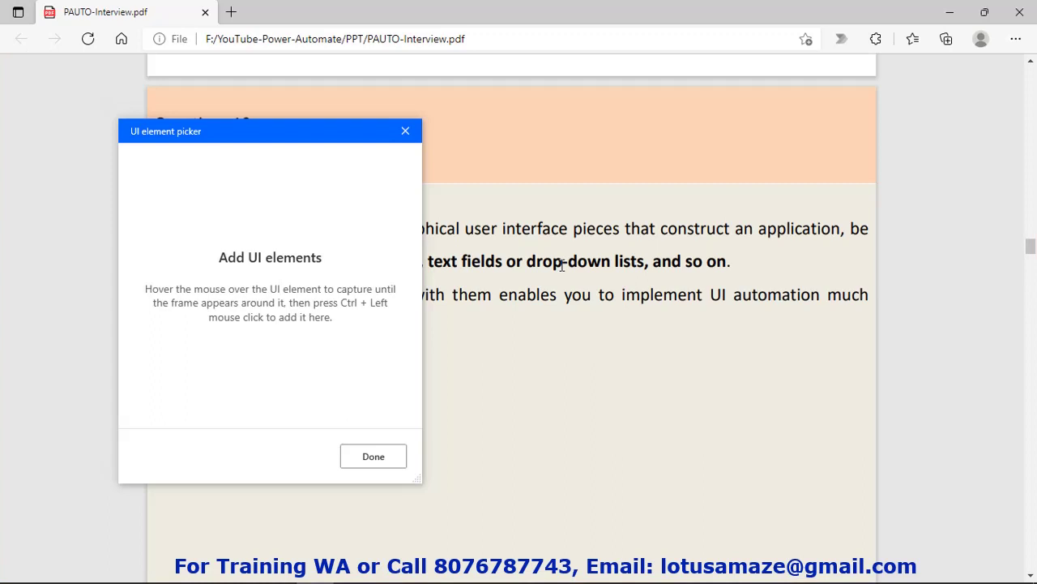
pyautogui.press('Escape')
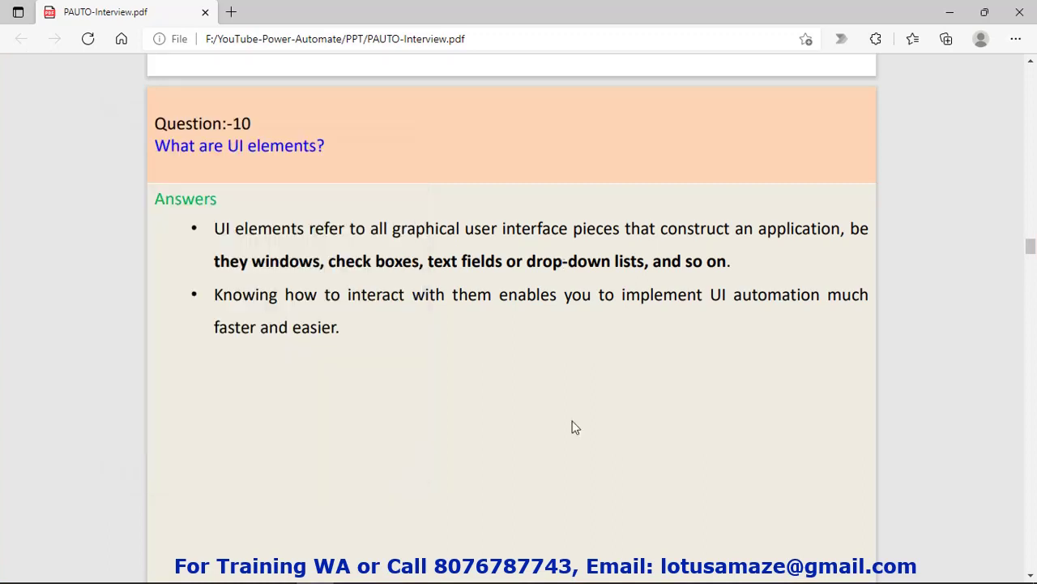
# After reading PDF questions 11 and 12, switch to the Power Automate flow and set a breakpoint on the Set variable action.
pyautogui.press('pagedown')
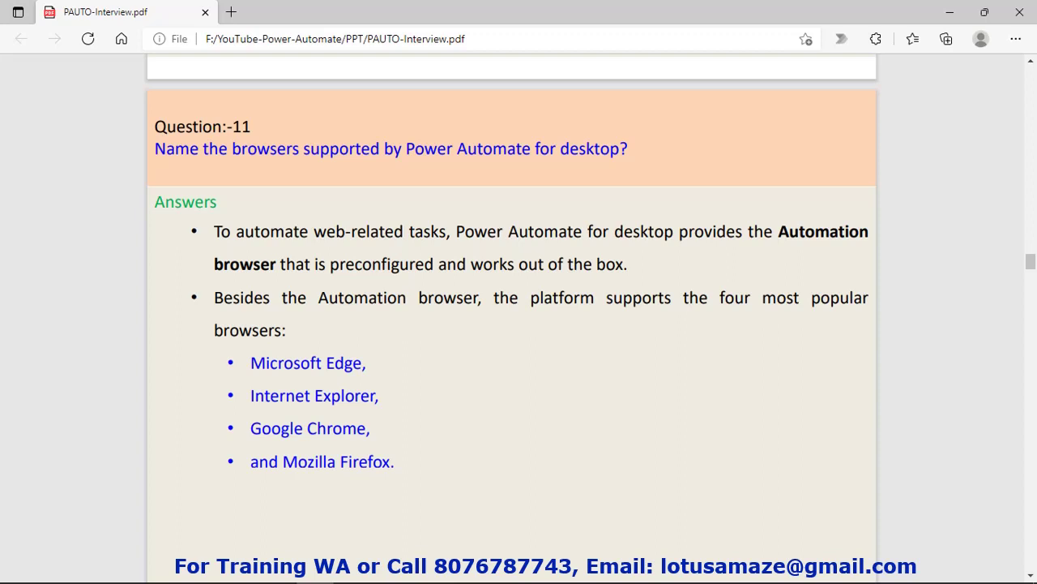
pyautogui.scroll(-5, 519, 324)
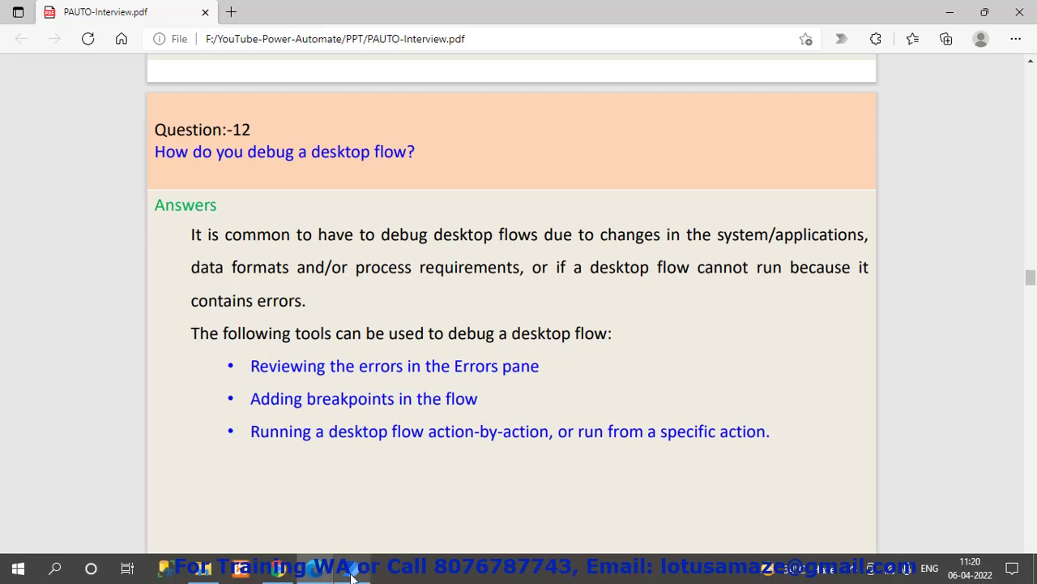
pyautogui.click(354, 577)
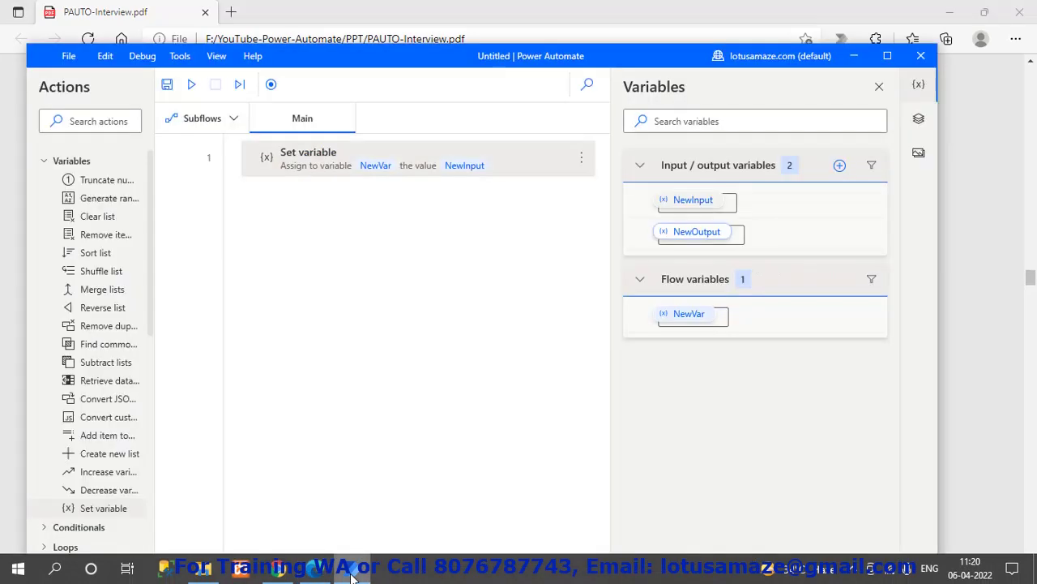
pyautogui.click(203, 160)
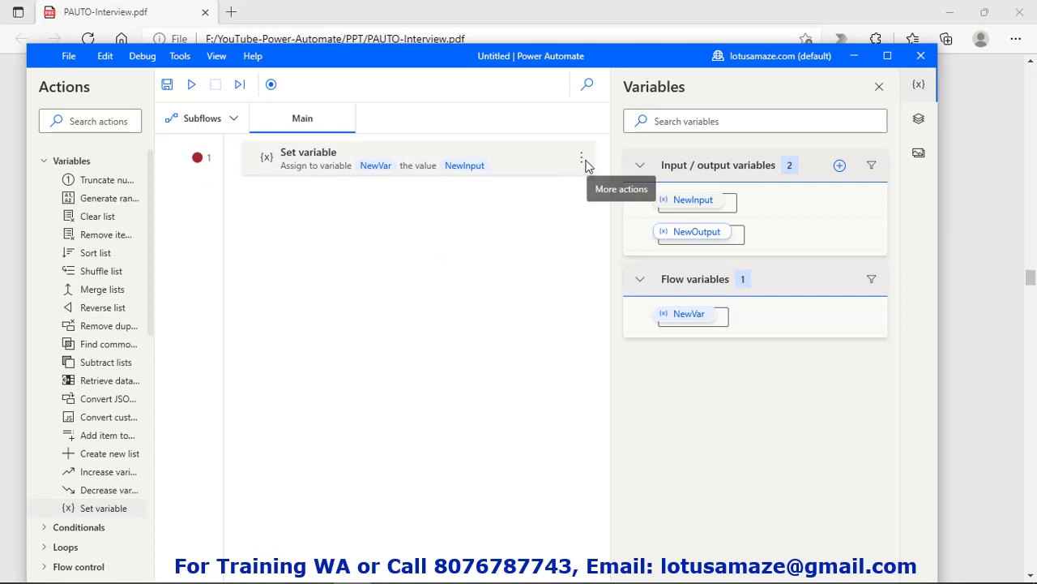
pyautogui.click(583, 160)
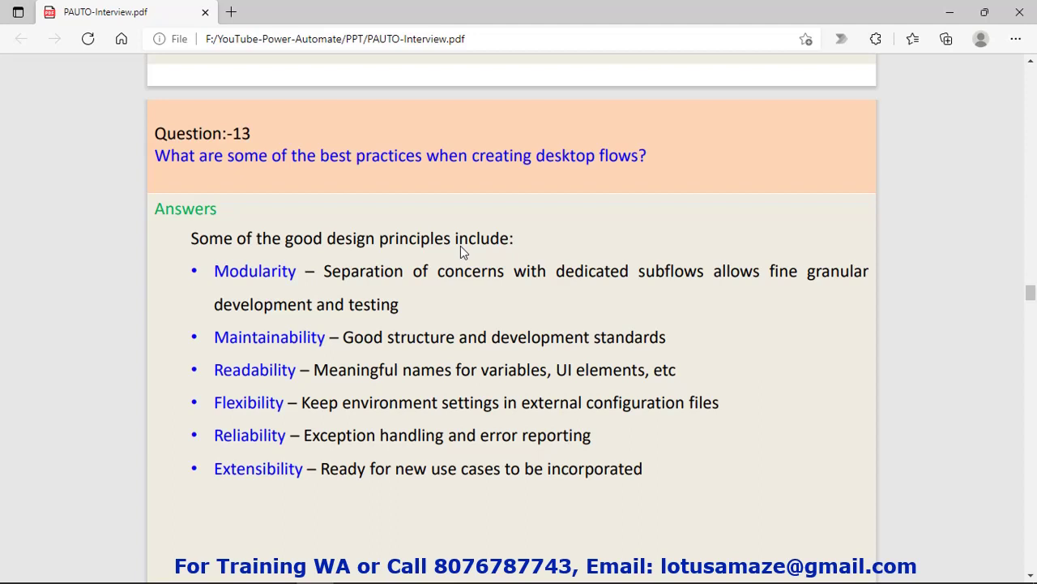
# Read questions 13 to 30 of the interview PDF, from desktop flow best practices and sharing to AI Builder, connectors and database access.
pyautogui.press('pagedown')
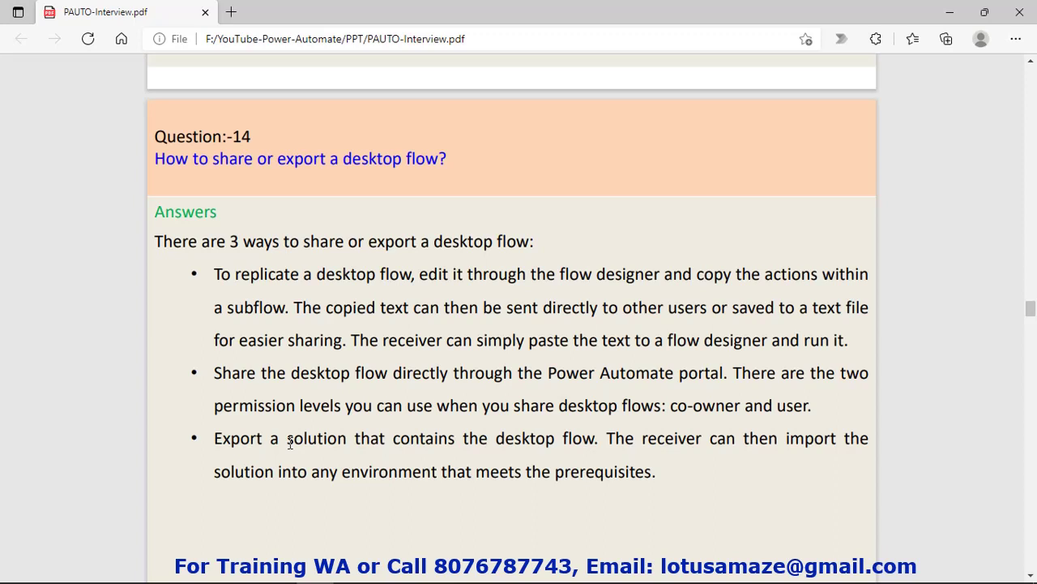
pyautogui.scroll(-5, 290, 443)
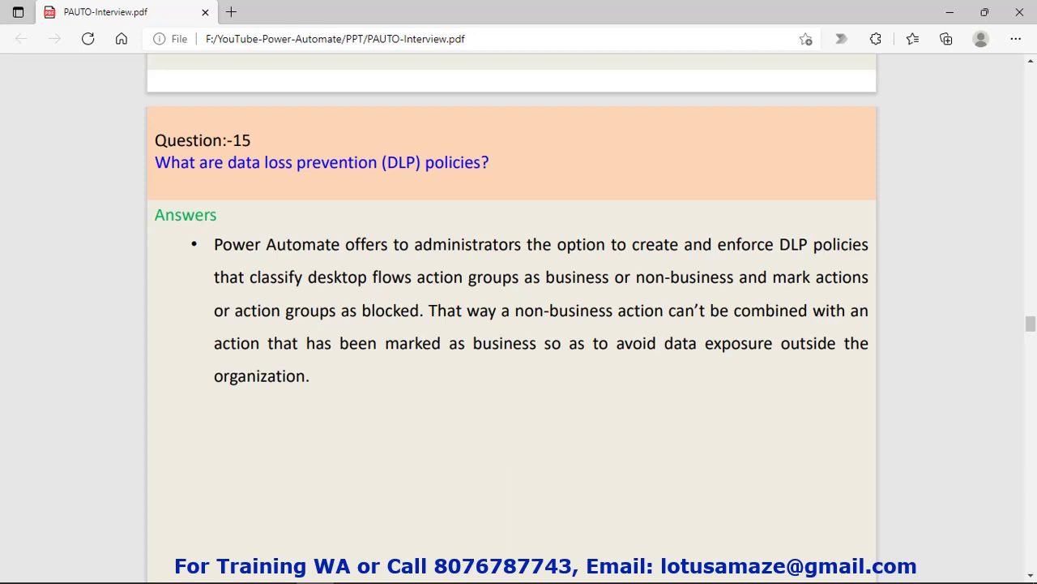
pyautogui.scroll(-5, 511, 324)
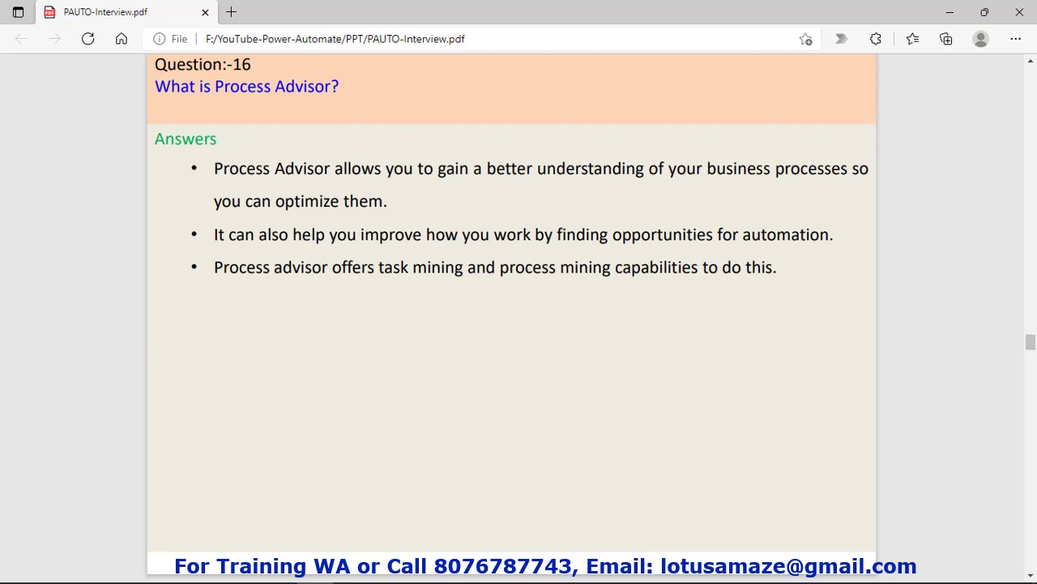
pyautogui.press('pagedown')
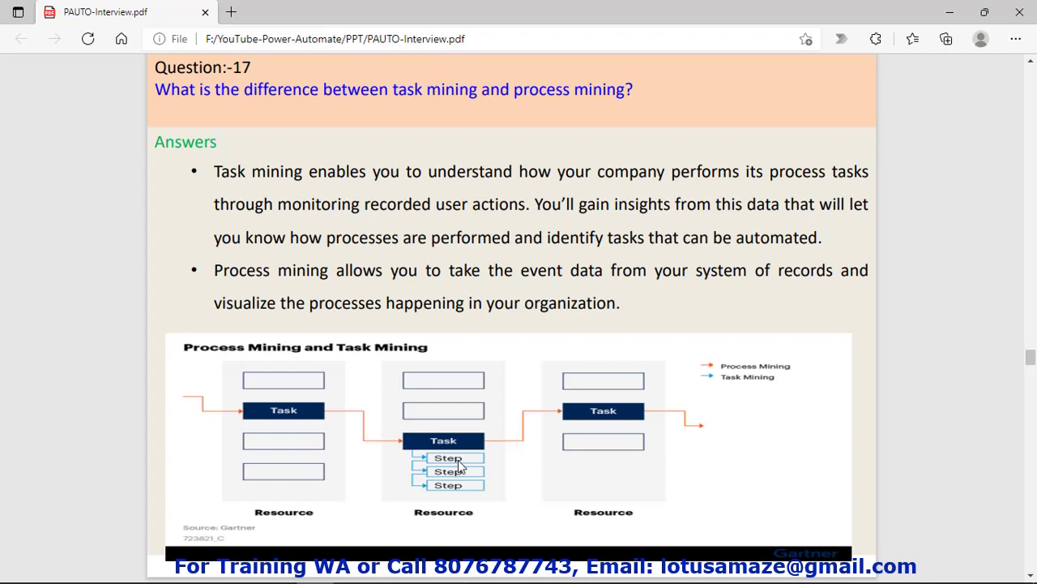
pyautogui.press('pagedown')
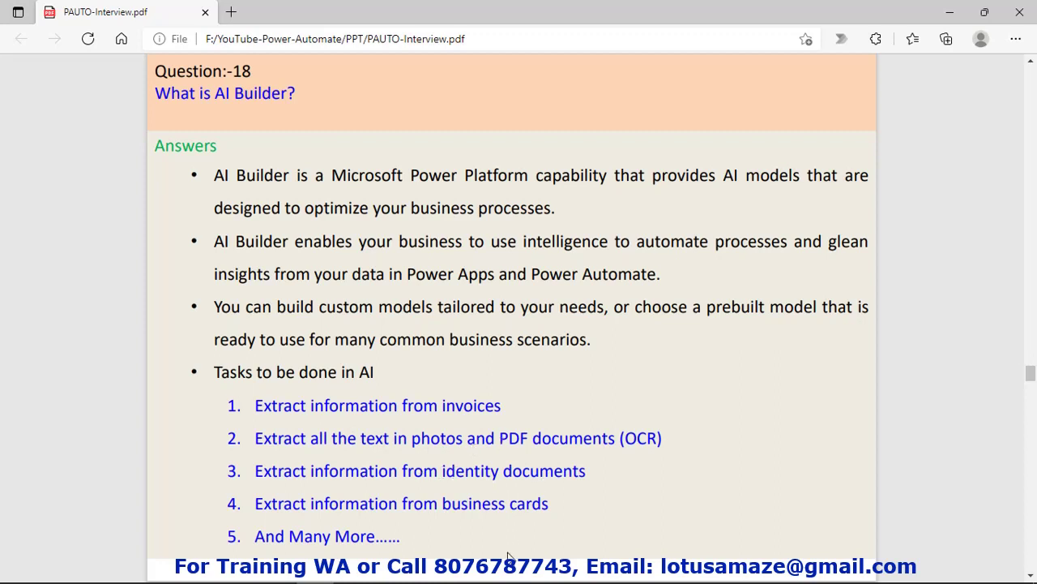
pyautogui.scroll(-5, 535, 575)
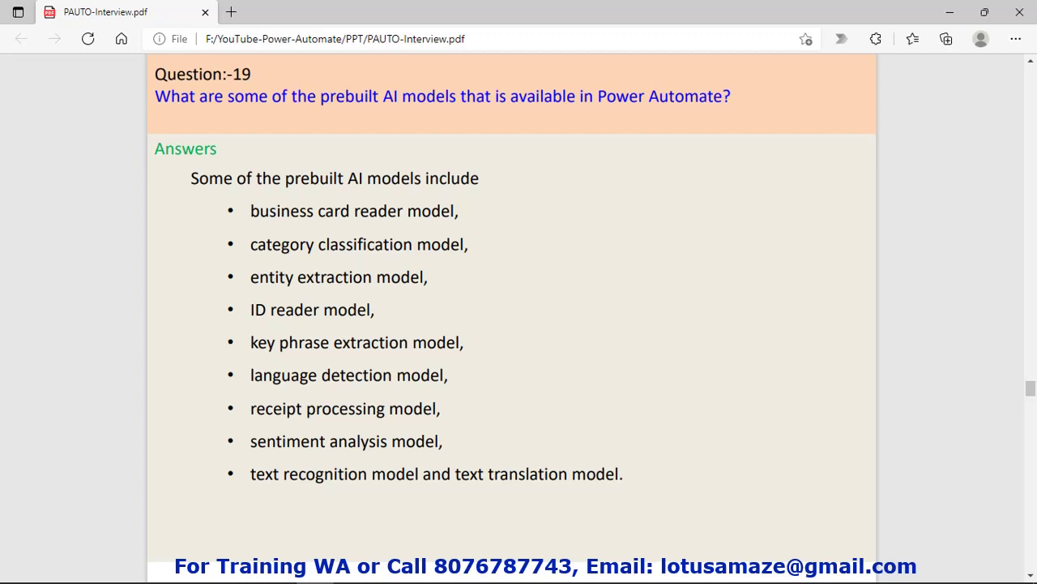
pyautogui.scroll(-5, 512, 308)
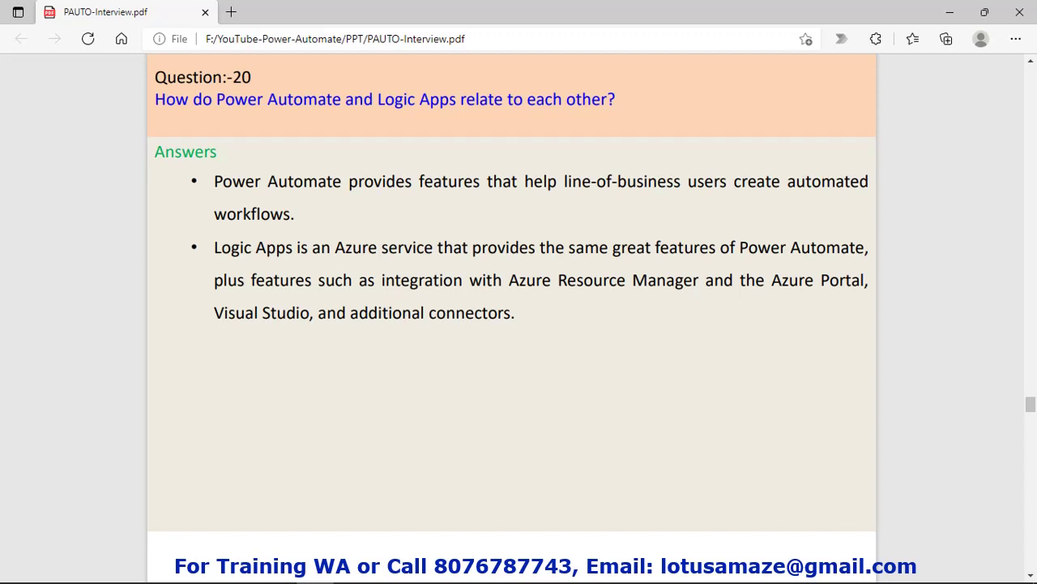
pyautogui.scroll(-5, 495, 516)
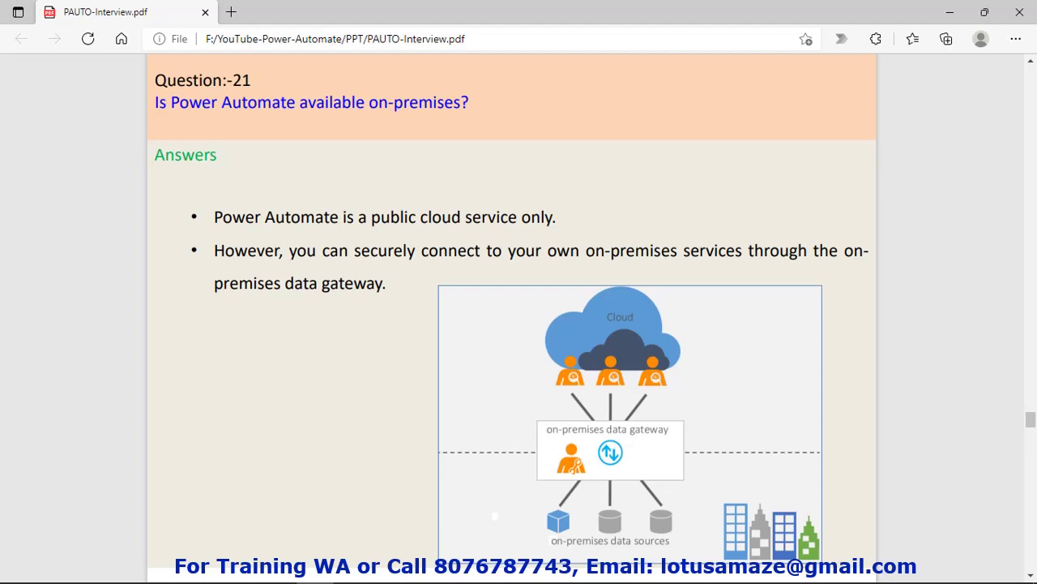
pyautogui.scroll(-5, 512, 316)
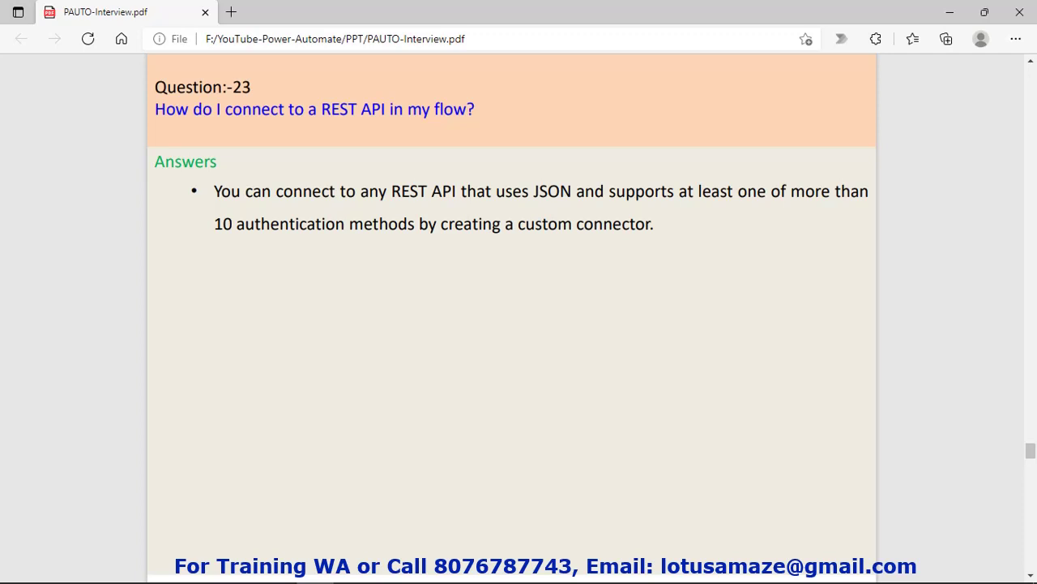
pyautogui.scroll(-5, 511, 324)
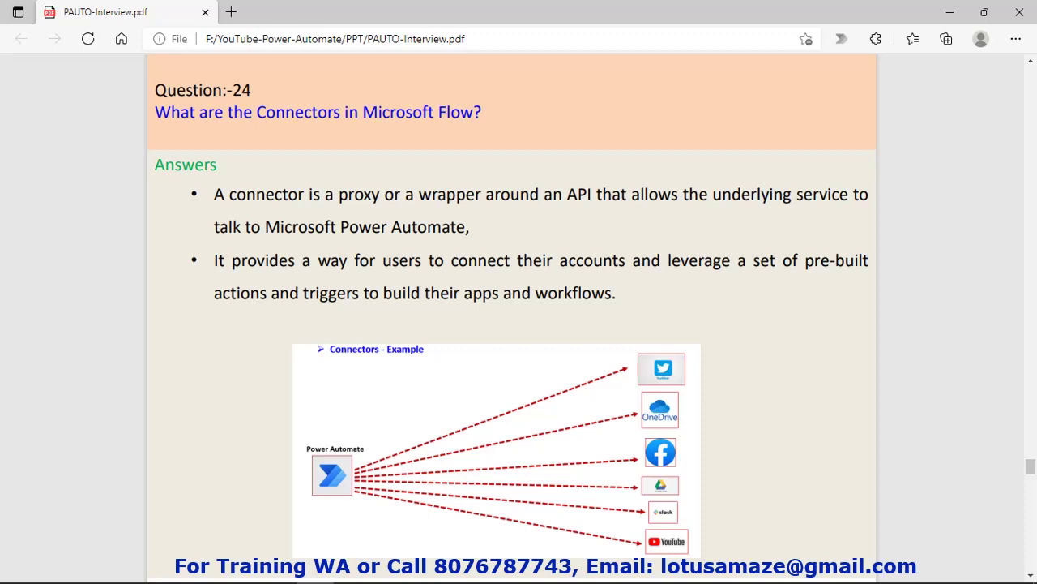
pyautogui.press('pagedown')
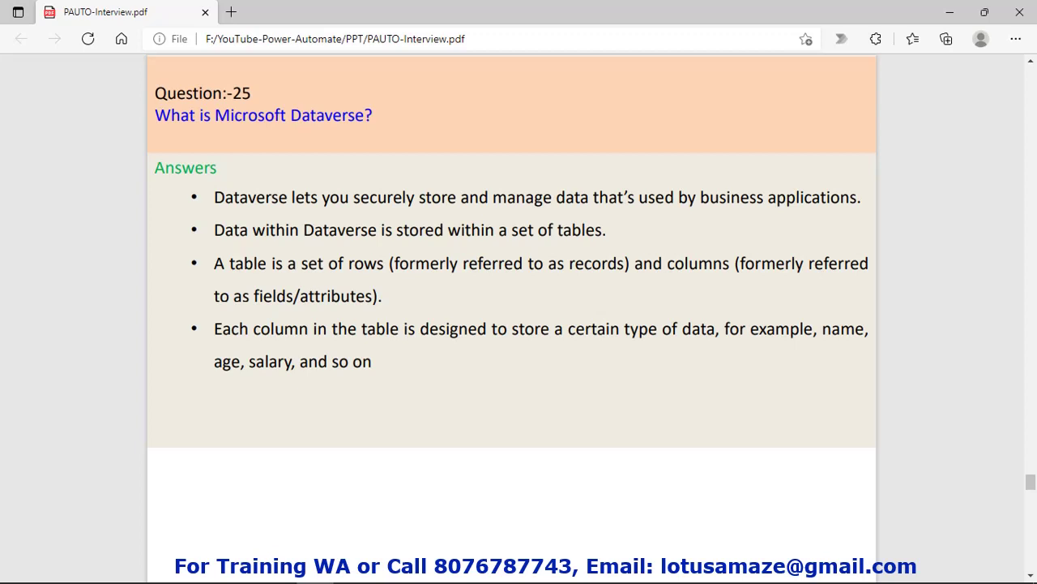
pyautogui.scroll(-5, 511, 308)
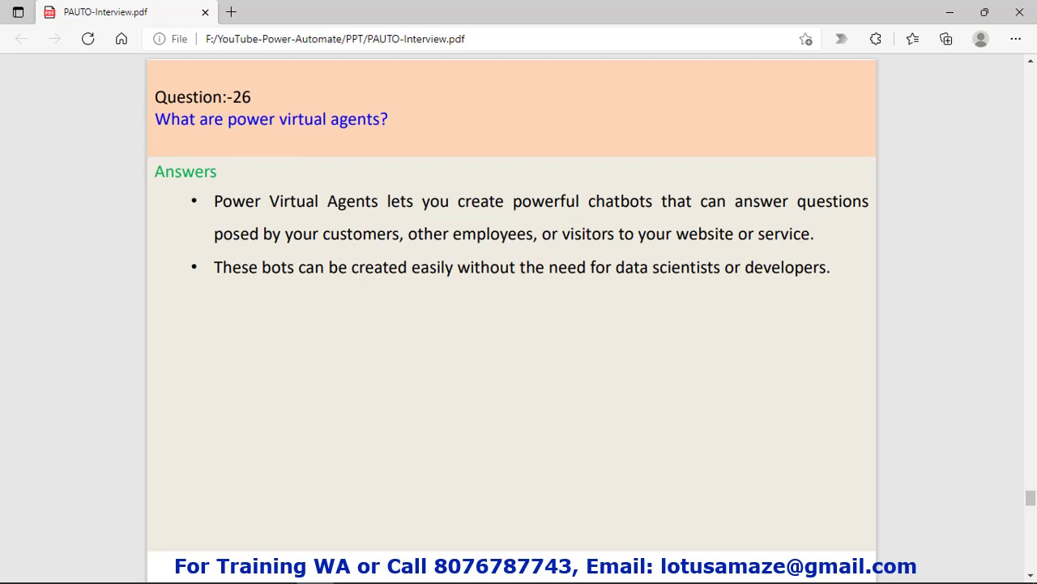
pyautogui.press('pagedown')
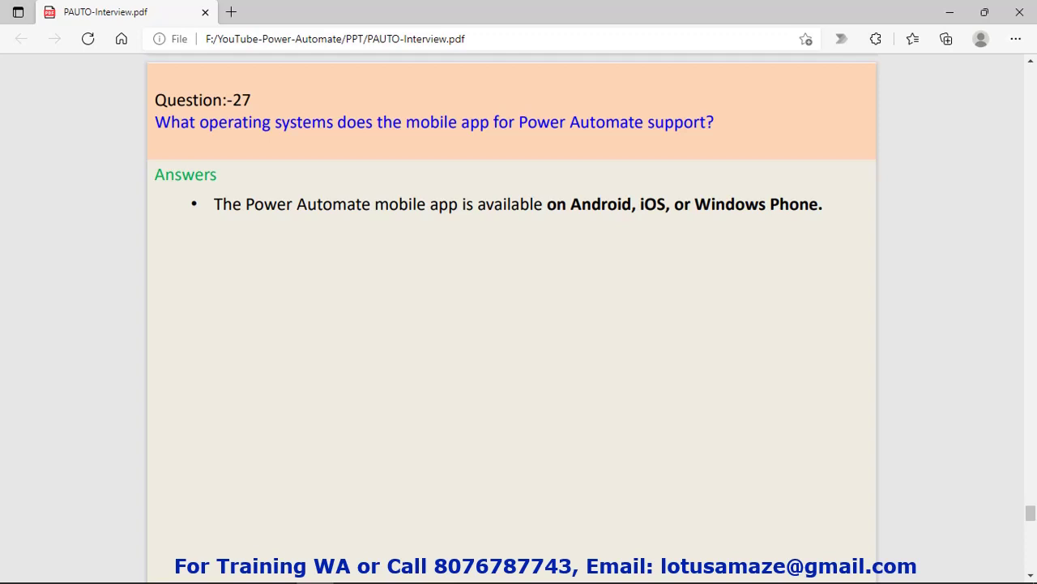
pyautogui.press('pagedown')
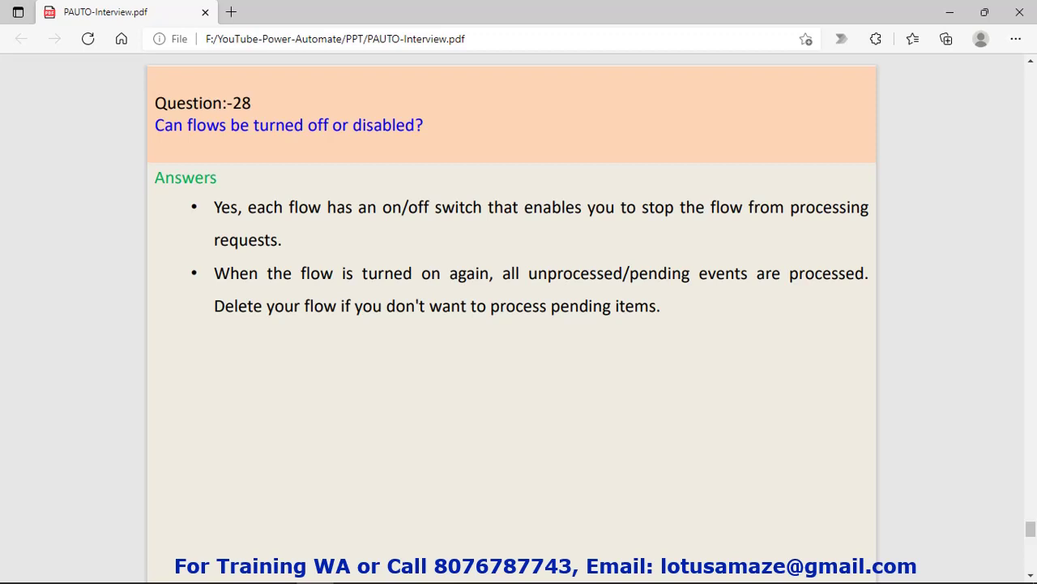
pyautogui.scroll(-5, 519, 324)
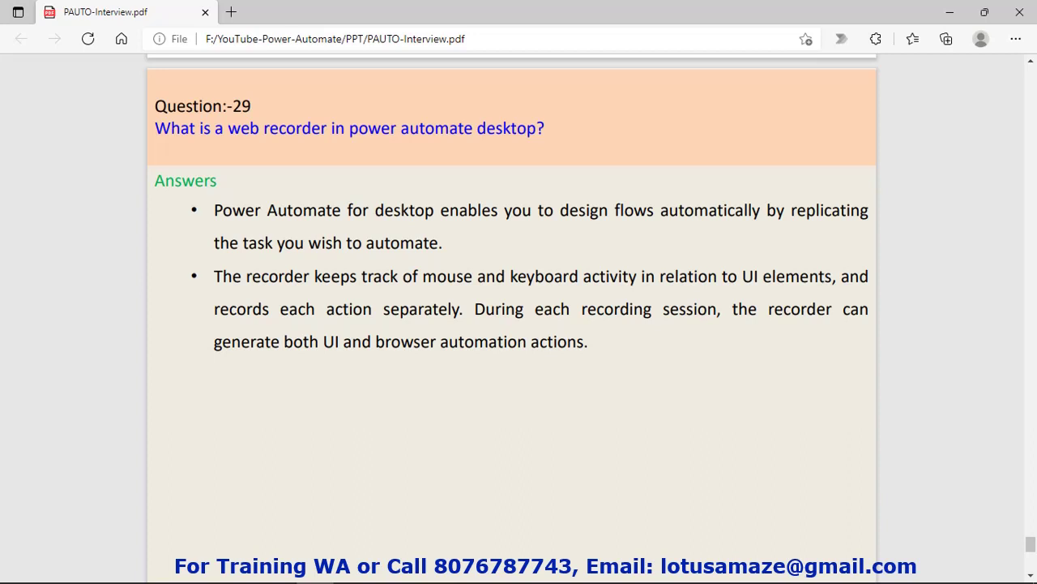
pyautogui.scroll(-5, 512, 324)
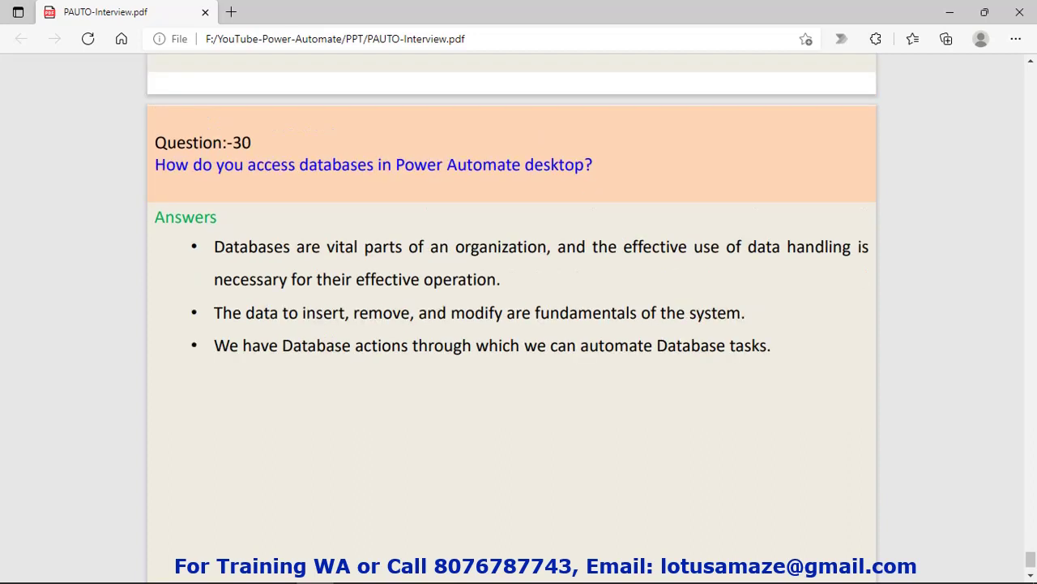